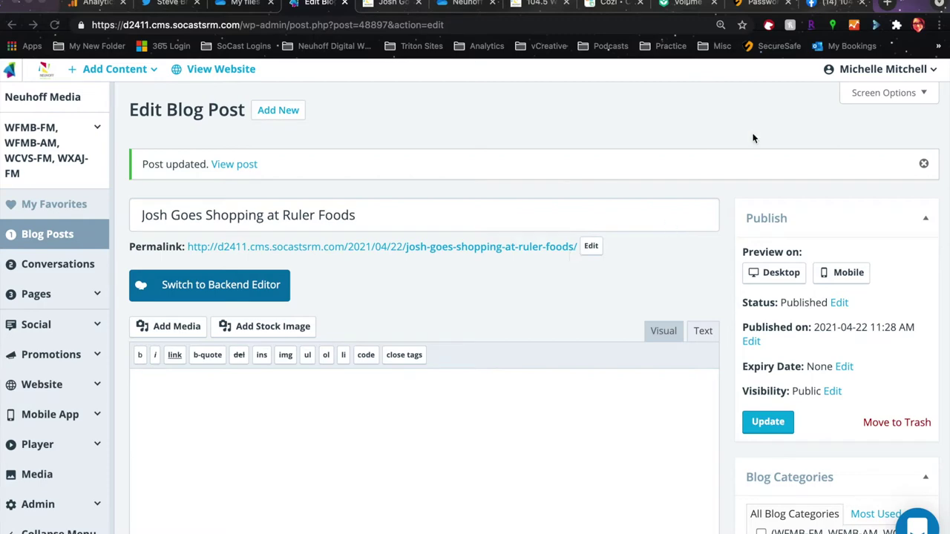
Copy the Ruler Foods video post's embed code from the 104.5 WFMB Facebook page and return to the blog post editor
{"action": "left_click", "coordinate": [828, 4]}
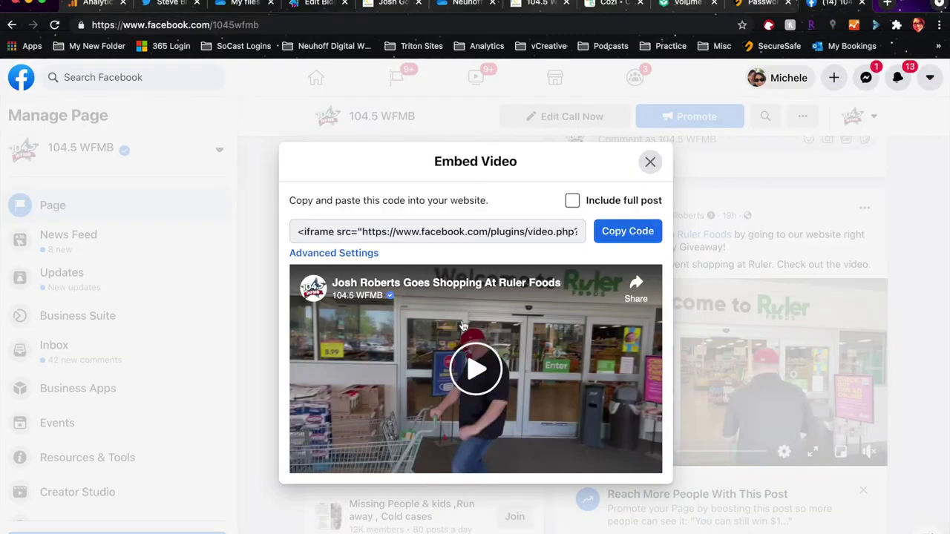
{"action": "left_click", "coordinate": [650, 162]}
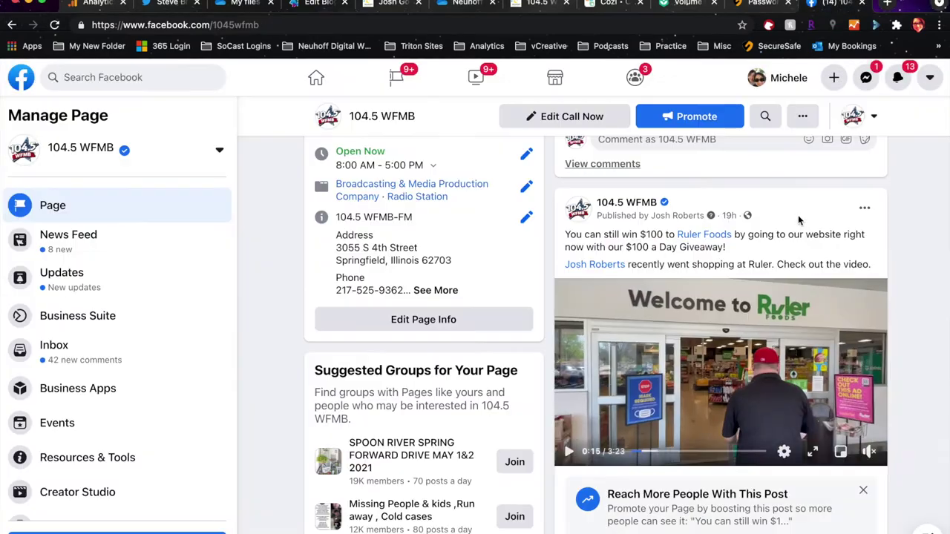
{"action": "scroll", "coordinate": [832, 331], "scroll_direction": "up", "scroll_amount": 2}
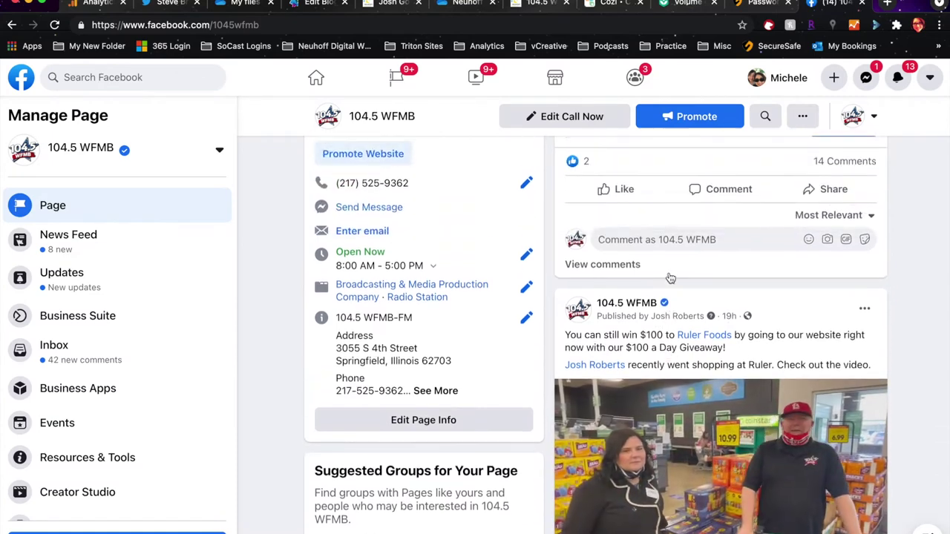
{"action": "scroll", "coordinate": [843, 272], "scroll_direction": "down", "scroll_amount": 1}
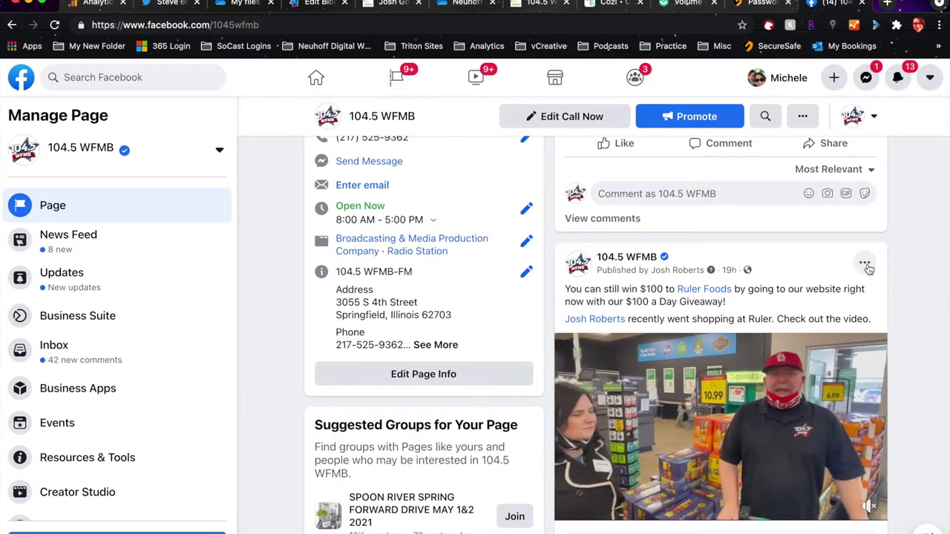
{"action": "left_click", "coordinate": [866, 266]}
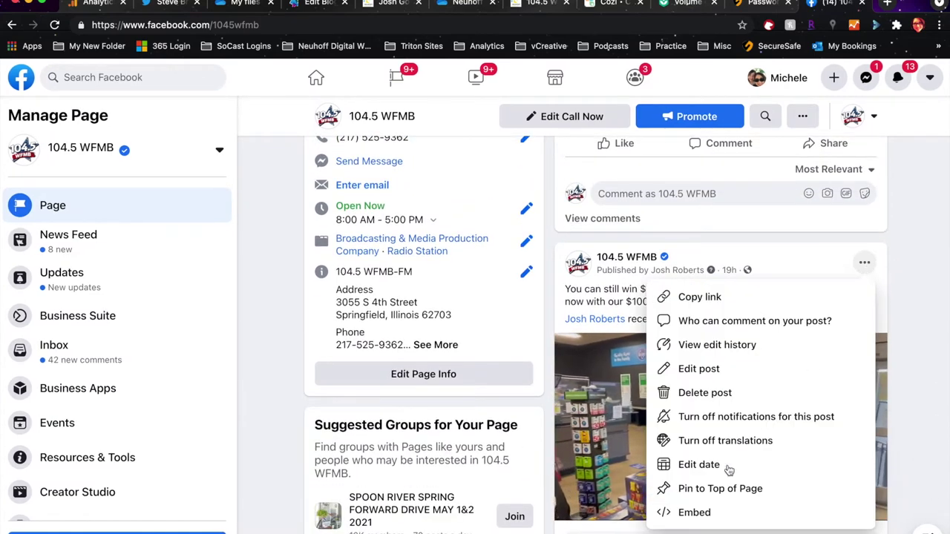
{"action": "left_click", "coordinate": [690, 513]}
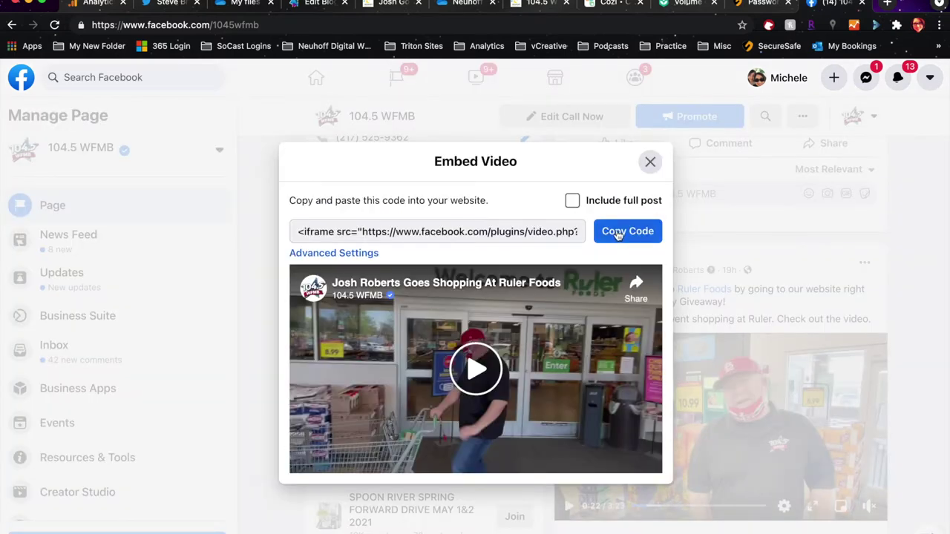
{"action": "left_click", "coordinate": [618, 233]}
{"action": "left_click", "coordinate": [650, 161]}
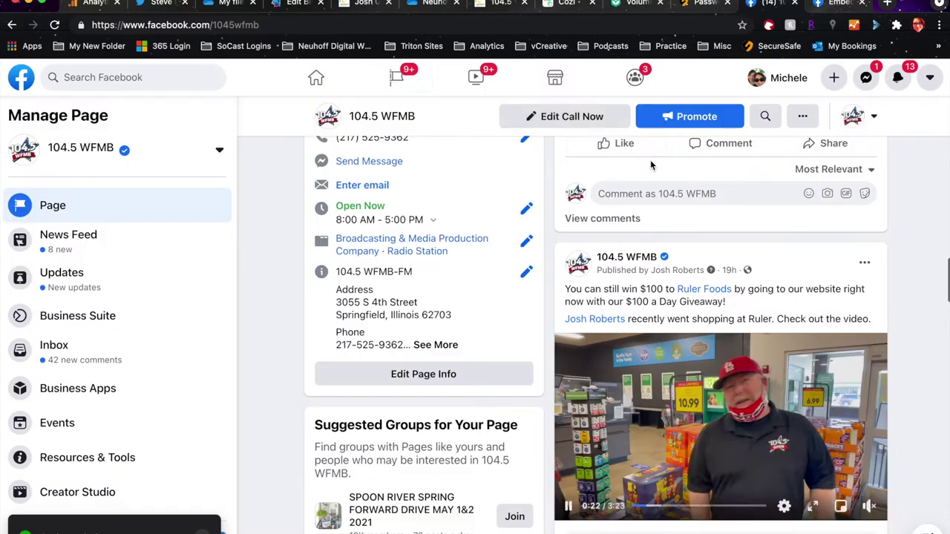
{"action": "left_click", "coordinate": [295, 5]}
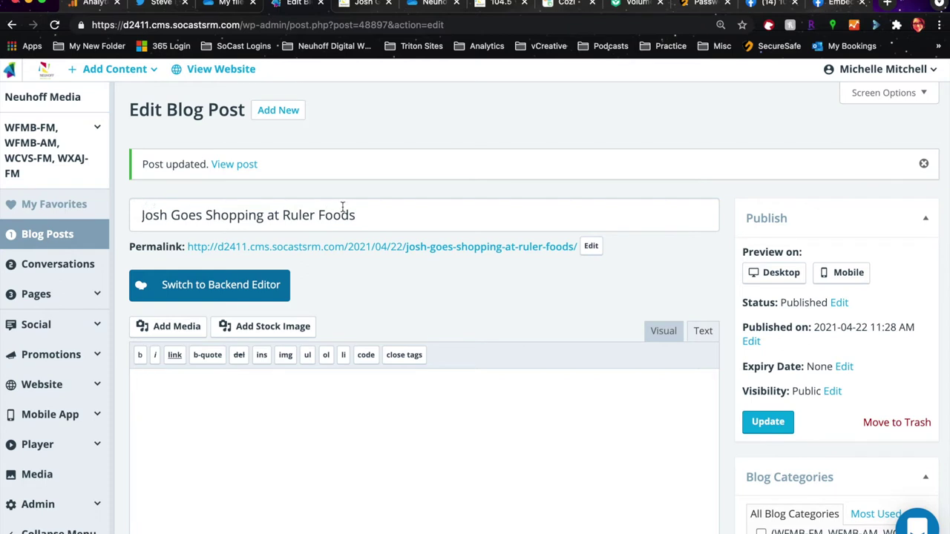
Toggle the post body between Visual and Text, leaving it on the Text (HTML) tab
{"action": "left_click", "coordinate": [659, 331]}
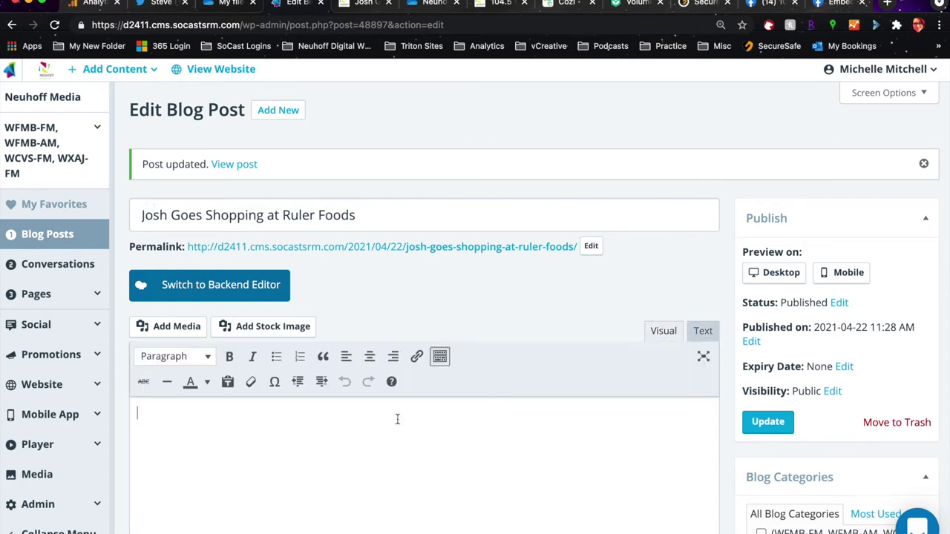
{"action": "scroll", "coordinate": [397, 418], "scroll_direction": "down", "scroll_amount": 1}
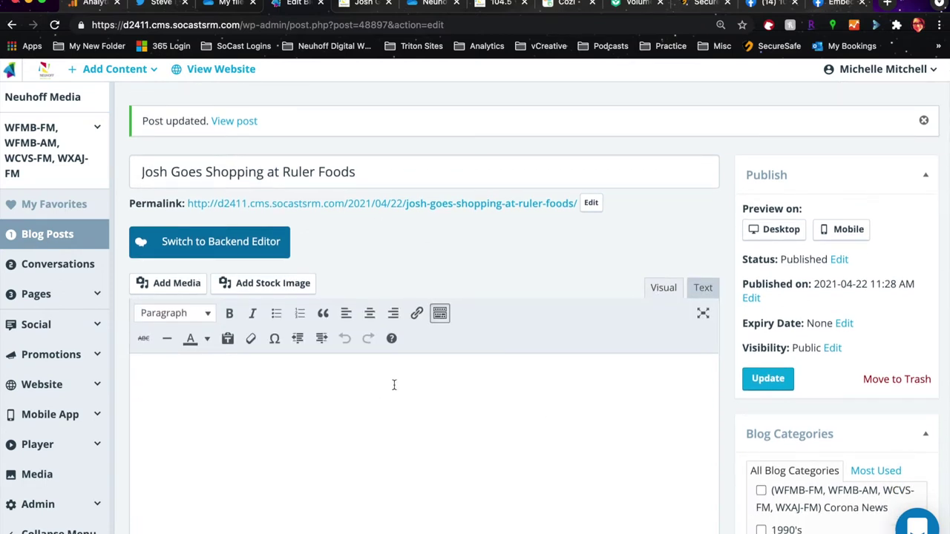
{"action": "left_click", "coordinate": [704, 293]}
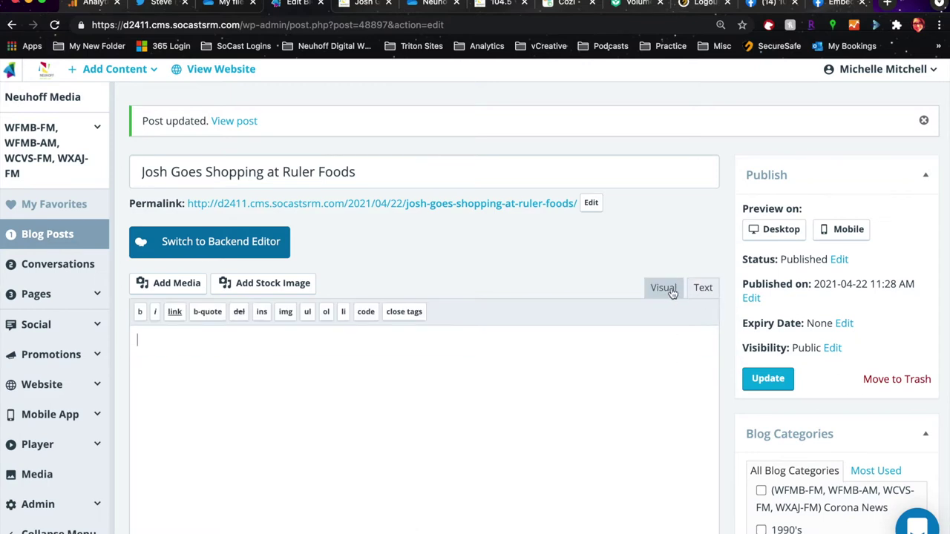
{"action": "left_click", "coordinate": [665, 291]}
{"action": "left_click", "coordinate": [707, 293]}
Paste the Facebook iframe embed code into the post body and wrap it in <center> tags
{"action": "key", "text": "ctrl+v"}
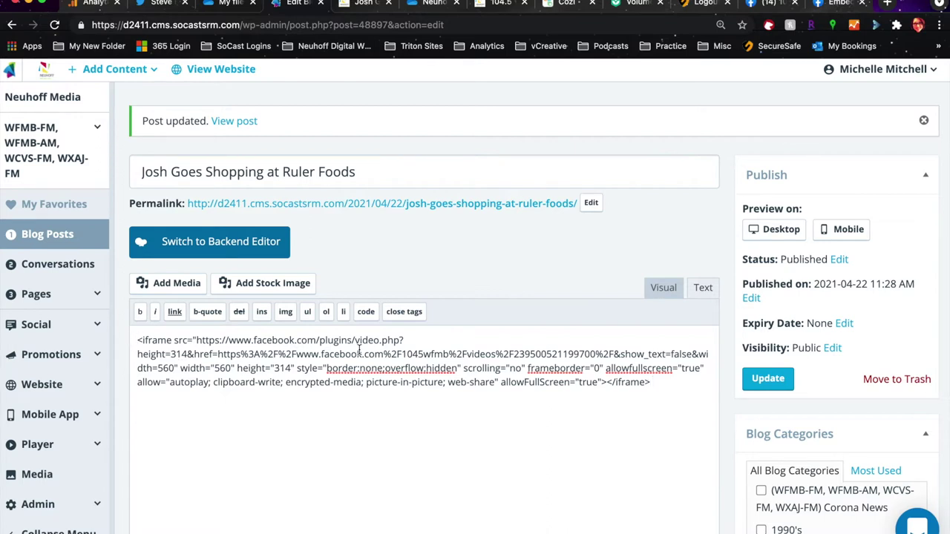
{"action": "type", "text": "<"}
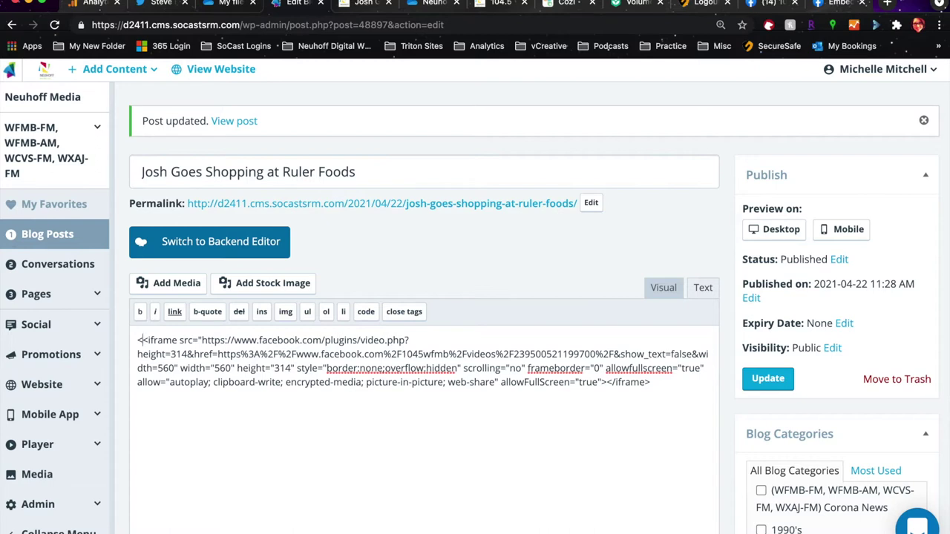
{"action": "type", "text": "center"}
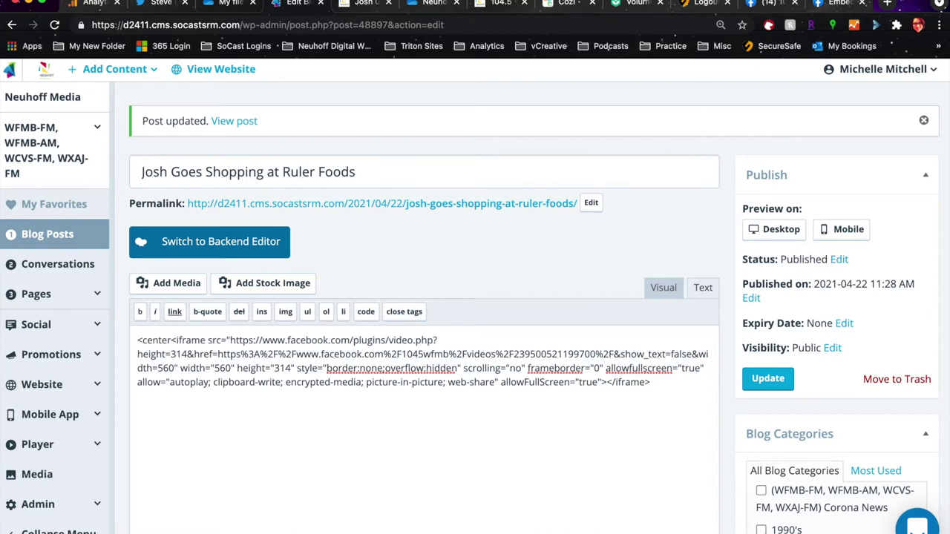
{"action": "type", "text": ">"}
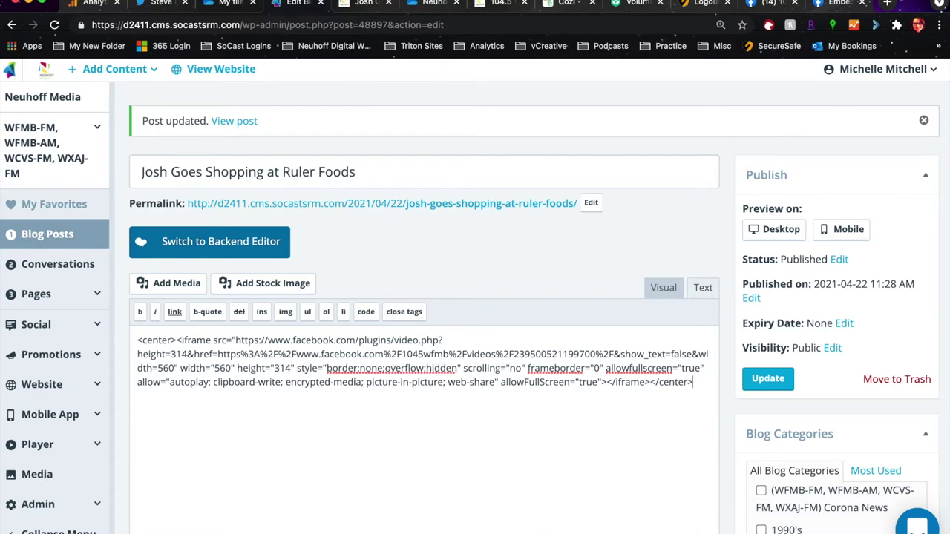
Preview the embedded Ruler Foods video in the Visual editor
{"action": "left_click", "coordinate": [663, 288]}
{"action": "scroll", "coordinate": [636, 272], "scroll_direction": "up", "scroll_amount": 2}
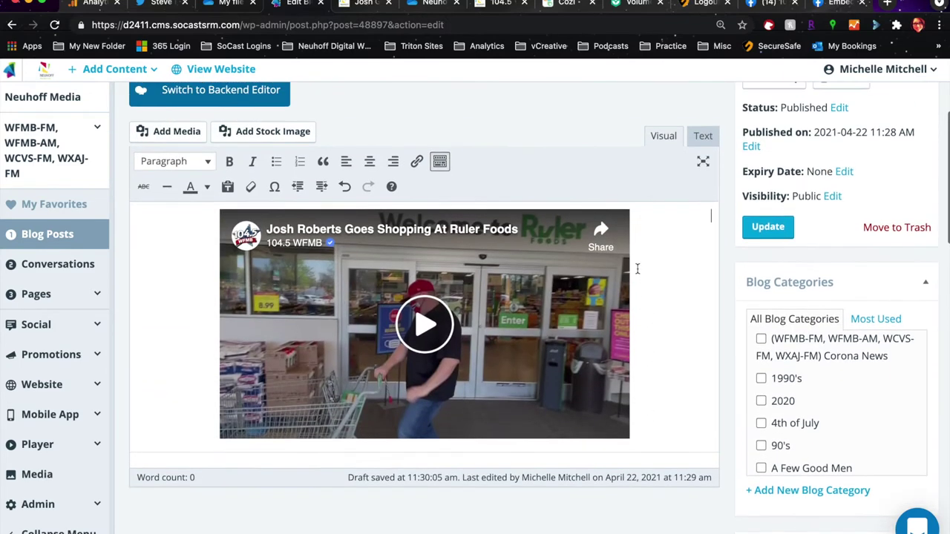
{"action": "scroll", "coordinate": [636, 269], "scroll_direction": "up", "scroll_amount": 2}
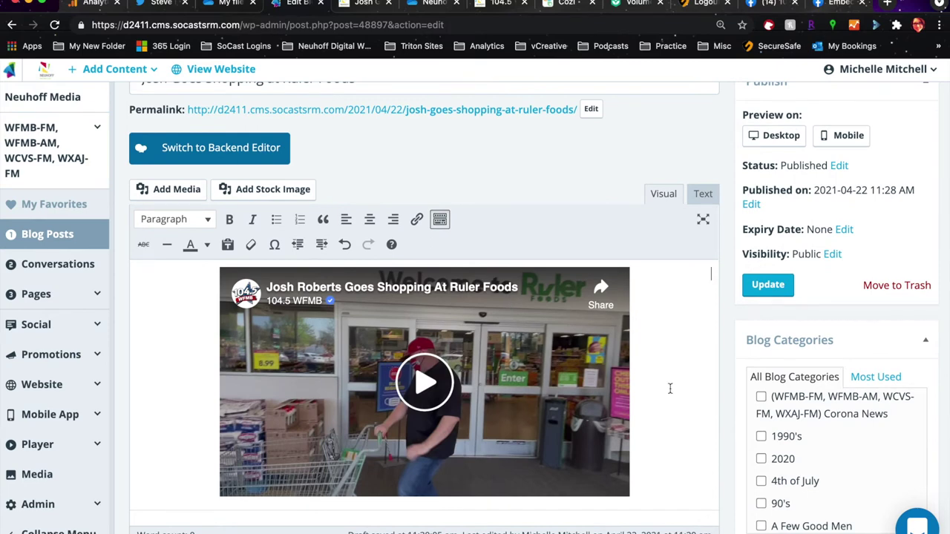
{"action": "scroll", "coordinate": [717, 341], "scroll_direction": "down", "scroll_amount": 3}
{"action": "scroll", "coordinate": [801, 391], "scroll_direction": "down", "scroll_amount": 10}
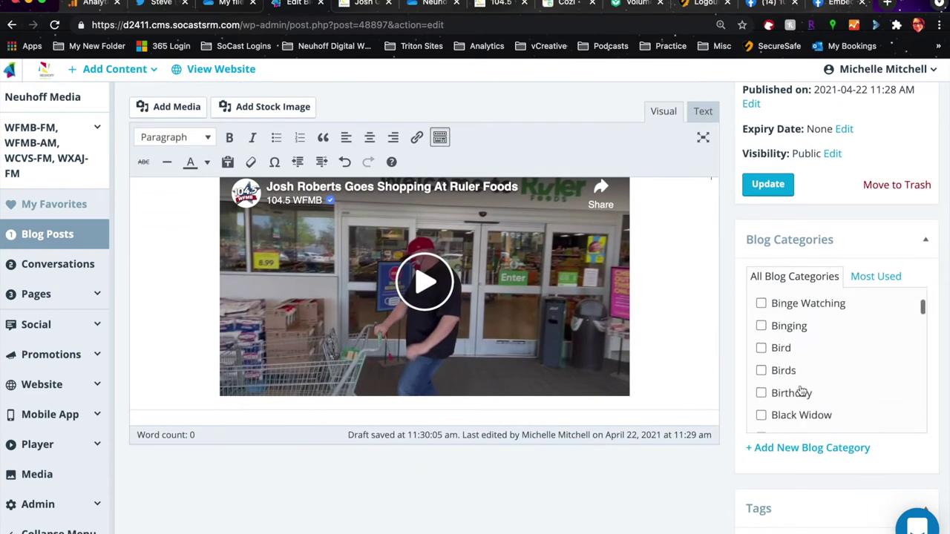
{"action": "scroll", "coordinate": [801, 391], "scroll_direction": "down", "scroll_amount": 20}
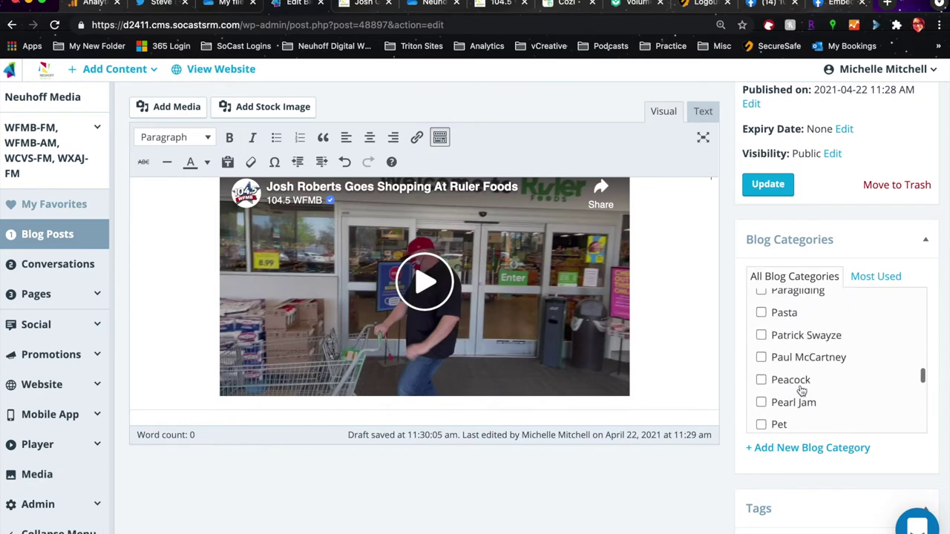
{"action": "scroll", "coordinate": [801, 391], "scroll_direction": "down", "scroll_amount": 20}
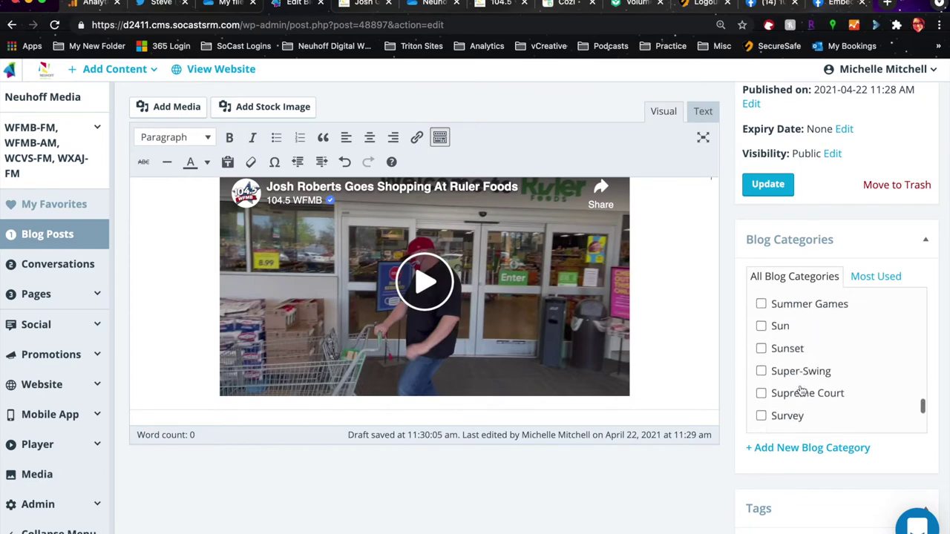
{"action": "scroll", "coordinate": [802, 391], "scroll_direction": "down", "scroll_amount": 6}
{"action": "scroll", "coordinate": [802, 391], "scroll_direction": "up", "scroll_amount": 3}
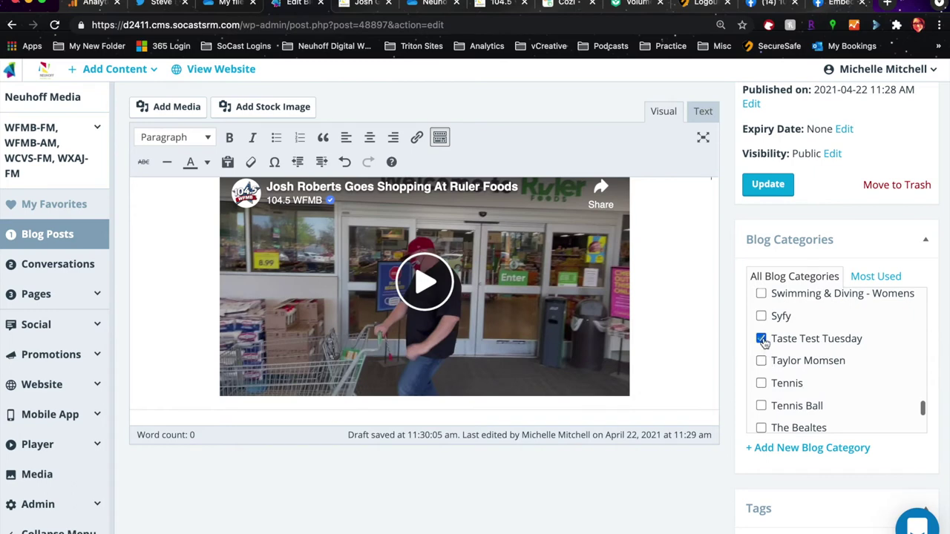
Tick the Trending checkbox in the Blog Categories list
{"action": "scroll", "coordinate": [788, 374], "scroll_direction": "down", "scroll_amount": 2}
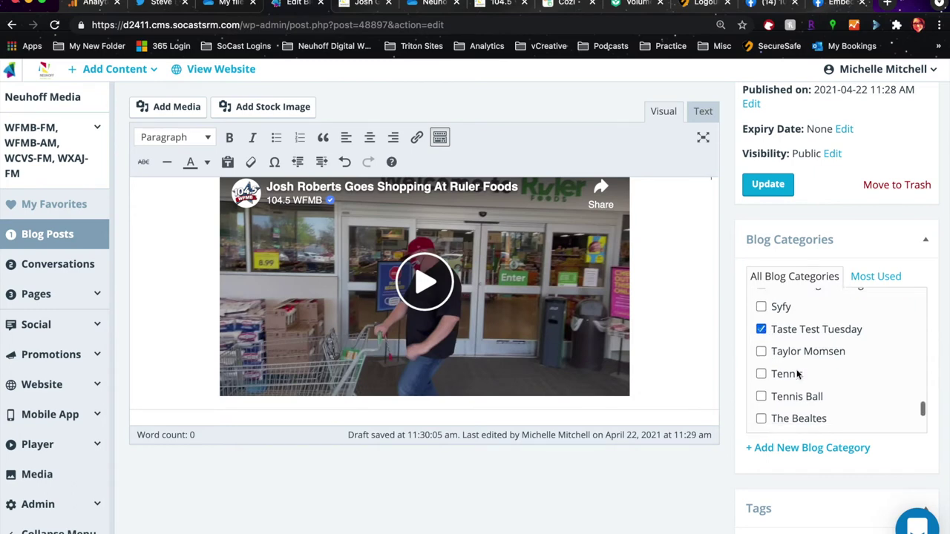
{"action": "scroll", "coordinate": [797, 373], "scroll_direction": "down", "scroll_amount": 10}
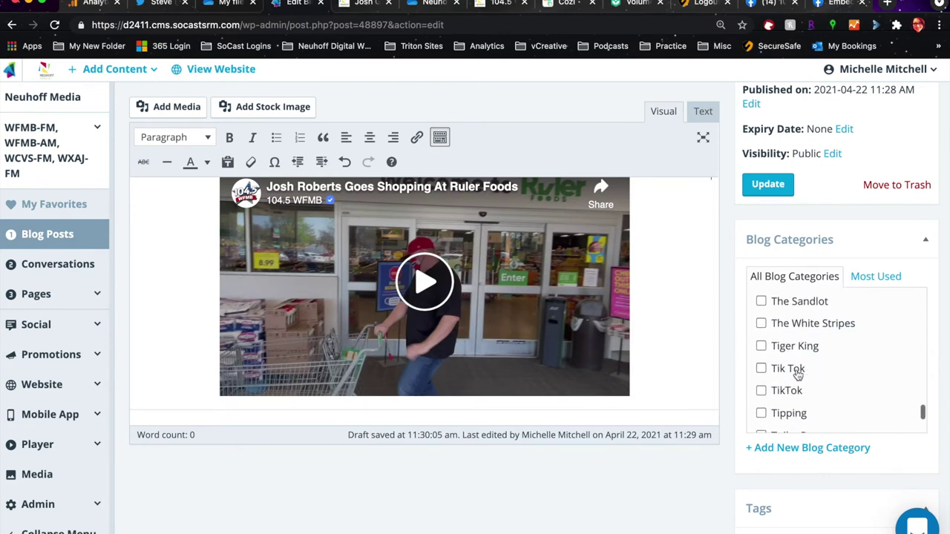
{"action": "scroll", "coordinate": [798, 374], "scroll_direction": "down", "scroll_amount": 5}
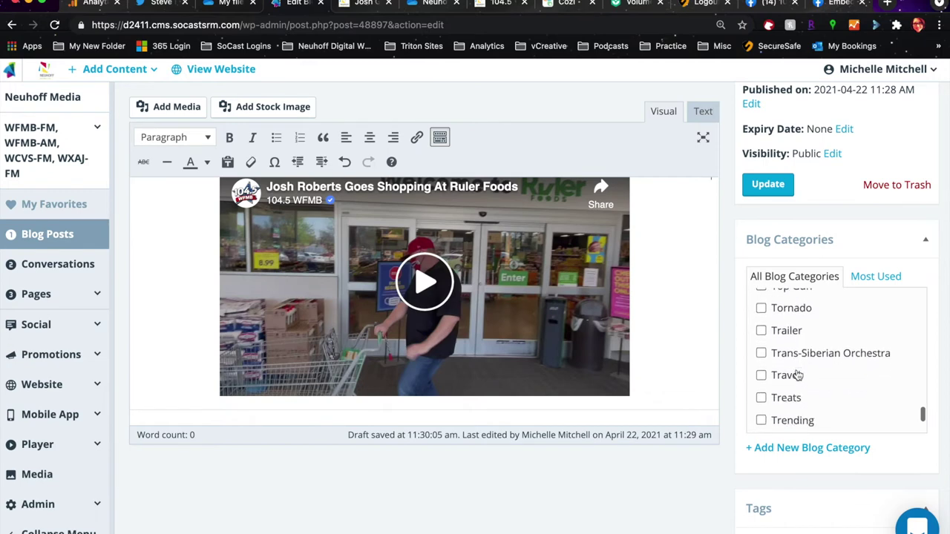
{"action": "scroll", "coordinate": [776, 410], "scroll_direction": "down", "scroll_amount": 1}
{"action": "left_click", "coordinate": [760, 408]}
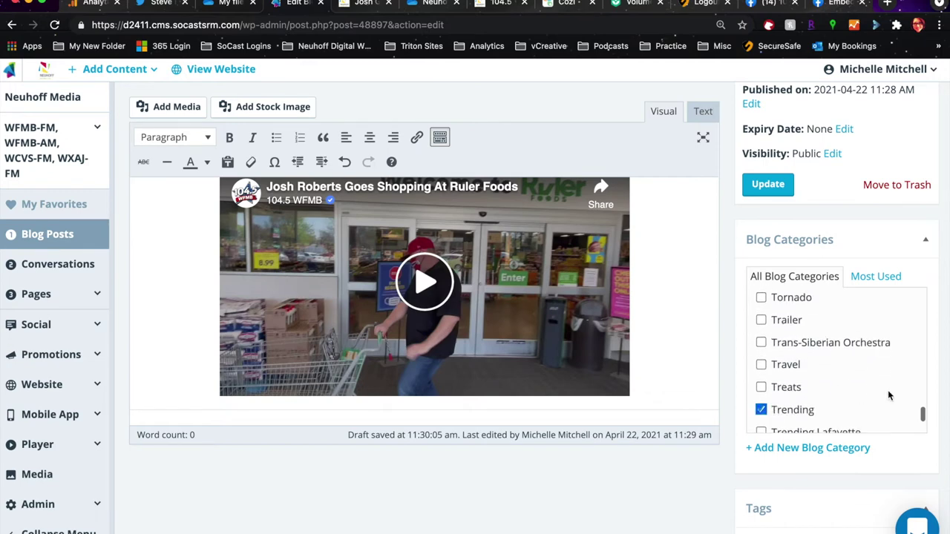
{"action": "scroll", "coordinate": [890, 399], "scroll_direction": "down", "scroll_amount": 1}
Replace the featured image with the grocery-store shopping photo from the Media Library
{"action": "scroll", "coordinate": [890, 400], "scroll_direction": "down", "scroll_amount": 2}
{"action": "scroll", "coordinate": [869, 509], "scroll_direction": "down", "scroll_amount": 5}
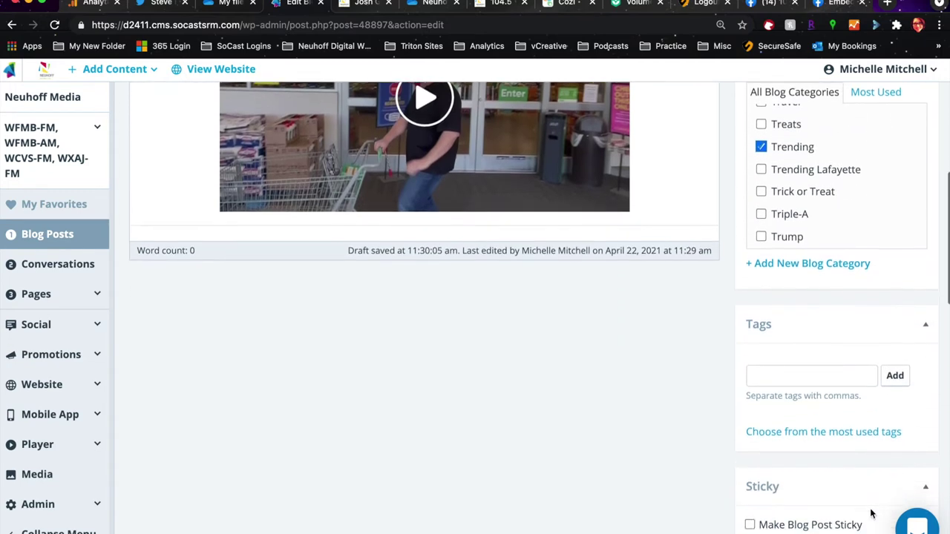
{"action": "scroll", "coordinate": [870, 511], "scroll_direction": "down", "scroll_amount": 5}
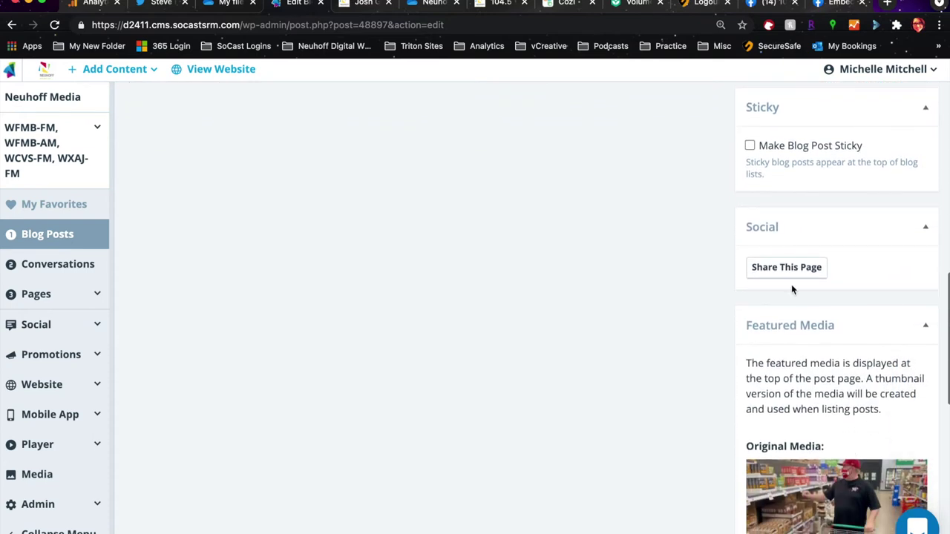
{"action": "scroll", "coordinate": [781, 324], "scroll_direction": "down", "scroll_amount": 4}
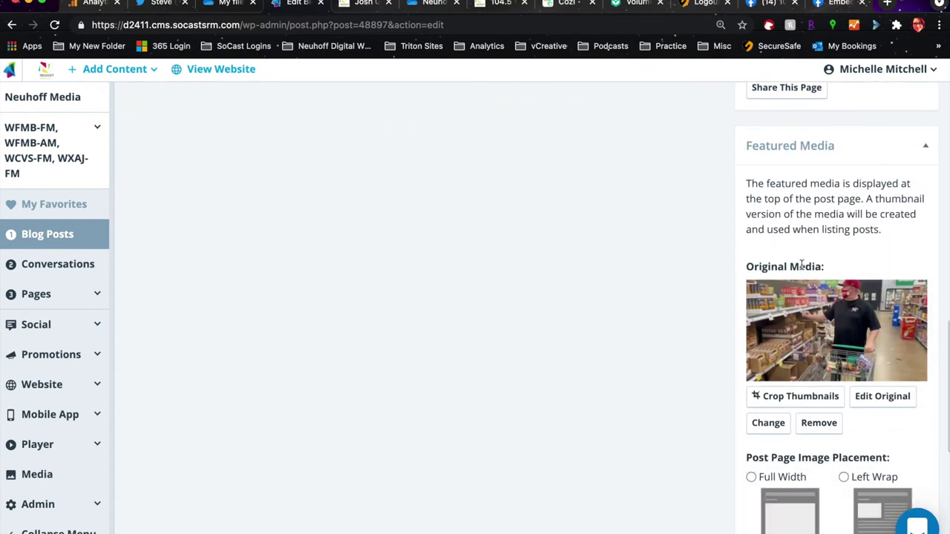
{"action": "left_click", "coordinate": [805, 423]}
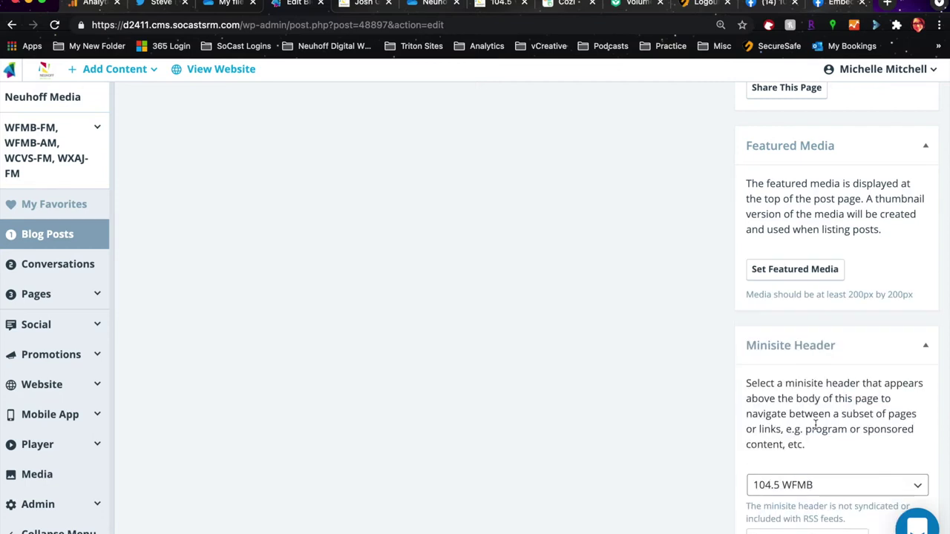
{"action": "left_click", "coordinate": [781, 271]}
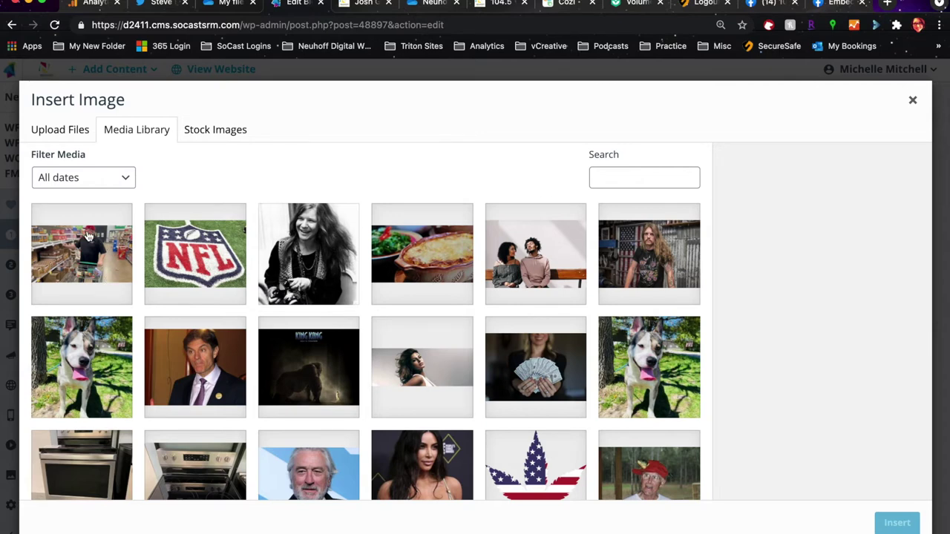
{"action": "left_click", "coordinate": [83, 258]}
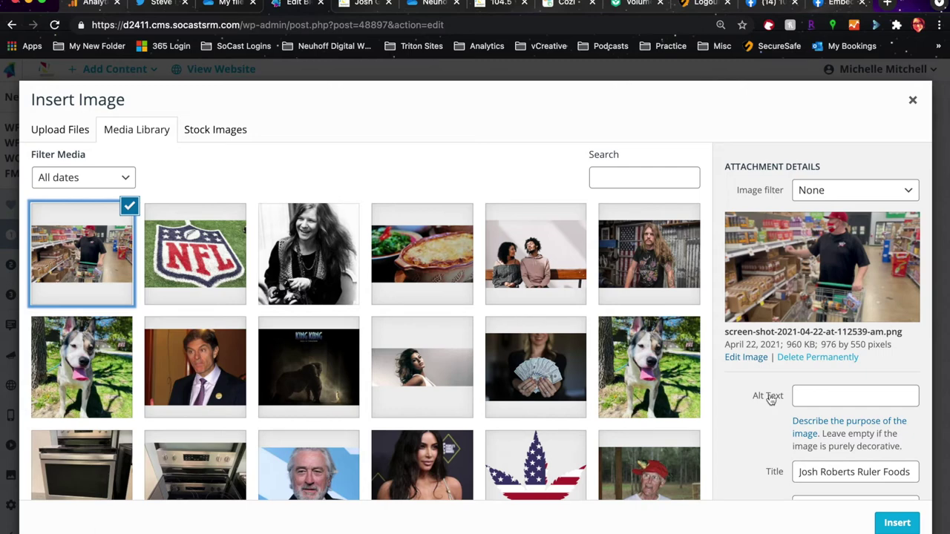
{"action": "left_click", "coordinate": [896, 524]}
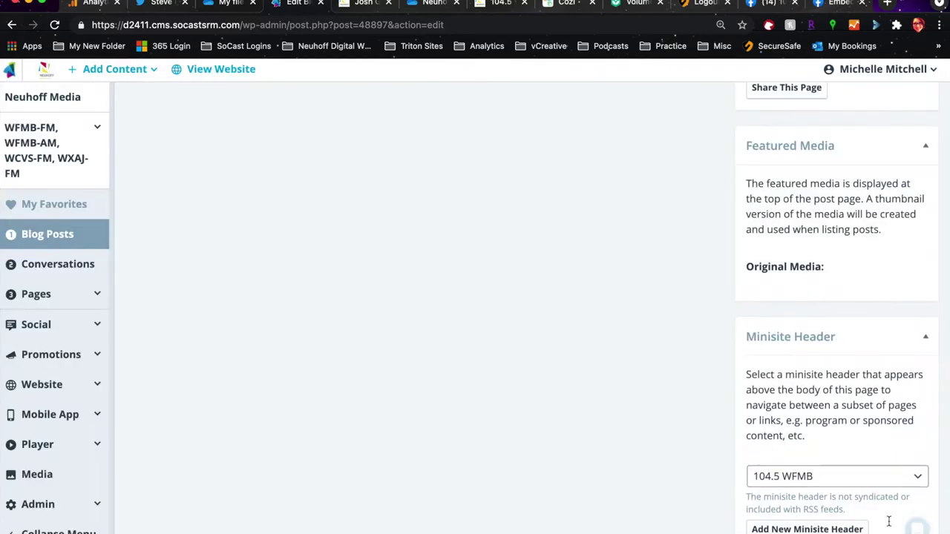
{"action": "scroll", "coordinate": [860, 431], "scroll_direction": "down", "scroll_amount": 3}
{"action": "scroll", "coordinate": [861, 407], "scroll_direction": "down", "scroll_amount": 2}
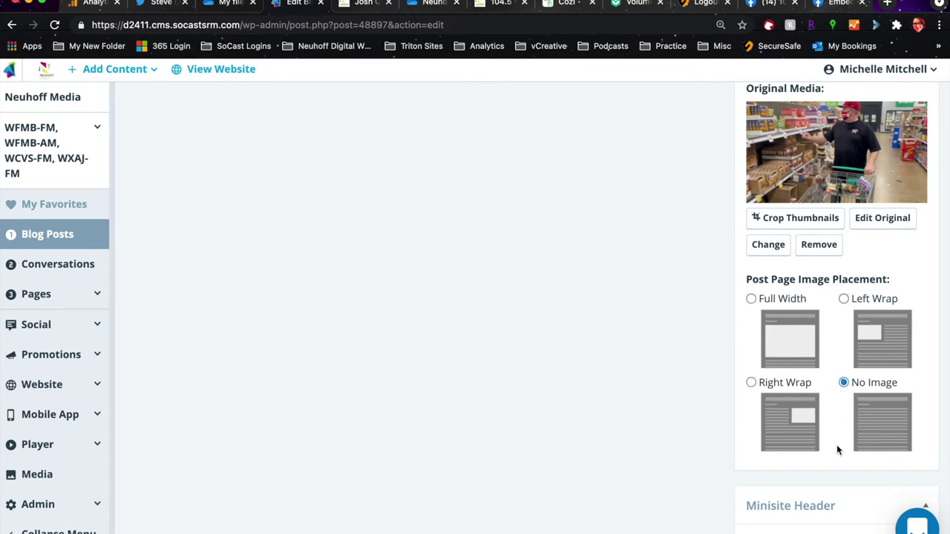
{"action": "scroll", "coordinate": [837, 449], "scroll_direction": "down", "scroll_amount": 5}
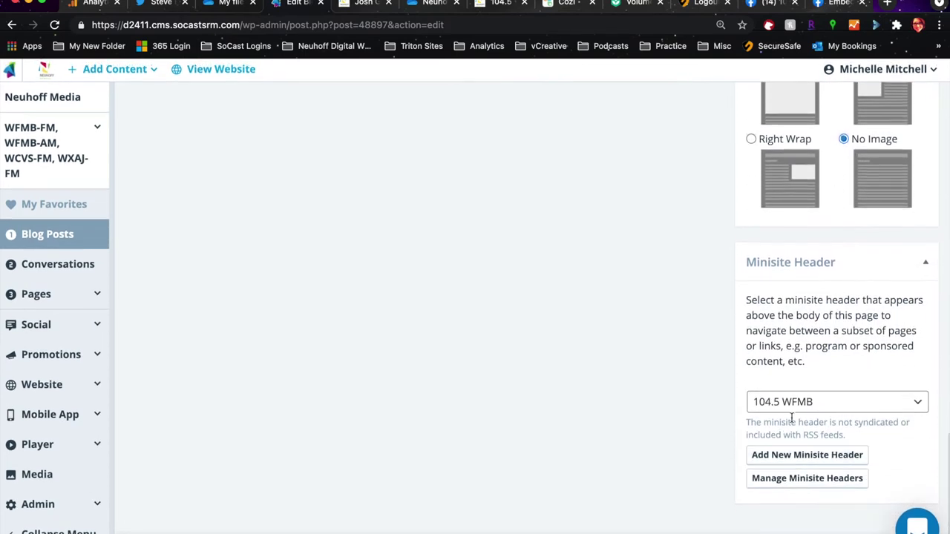
{"action": "left_click", "coordinate": [788, 405]}
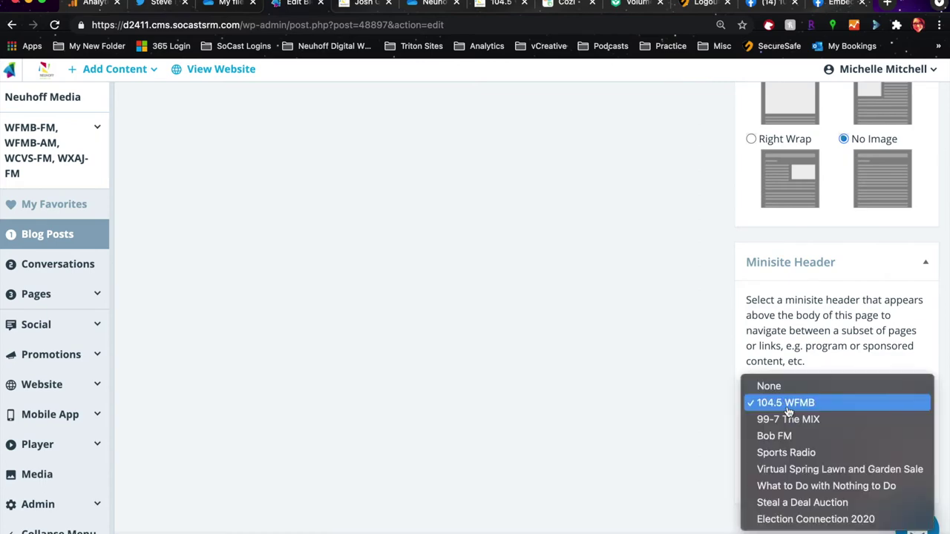
{"action": "left_click", "coordinate": [787, 407]}
{"action": "scroll", "coordinate": [689, 386], "scroll_direction": "up", "scroll_amount": 10}
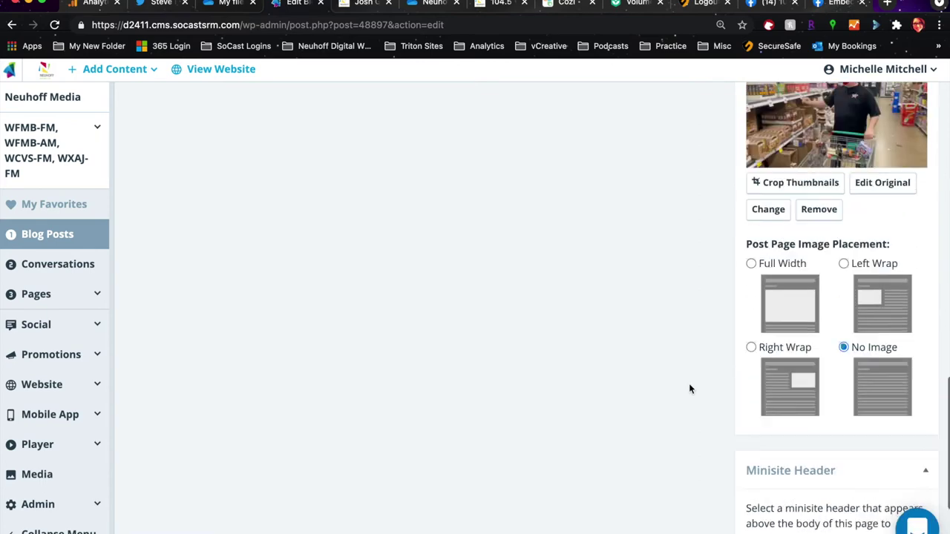
{"action": "scroll", "coordinate": [688, 383], "scroll_direction": "up", "scroll_amount": 10}
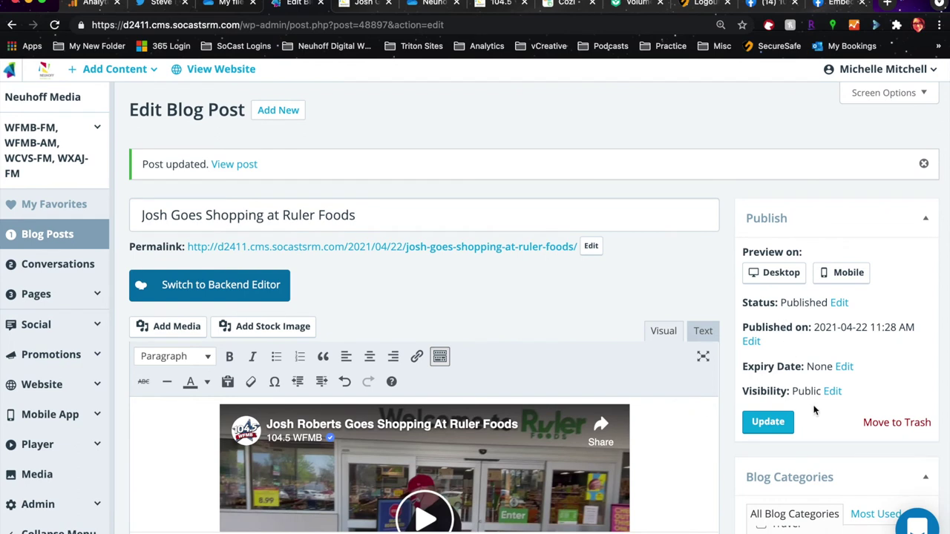
Update the published Ruler Foods post and bring up the permalink's link menu
{"action": "left_click", "coordinate": [765, 423]}
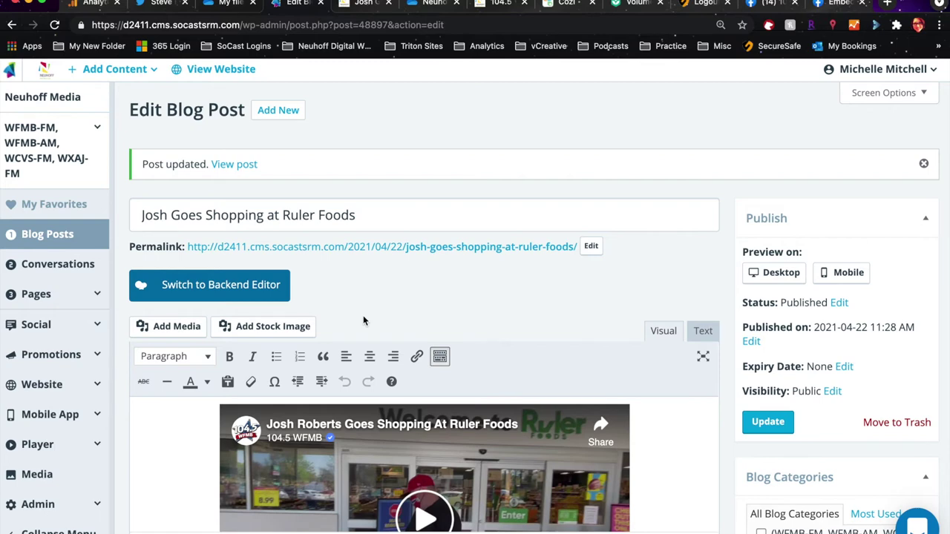
{"action": "right_click", "coordinate": [400, 247]}
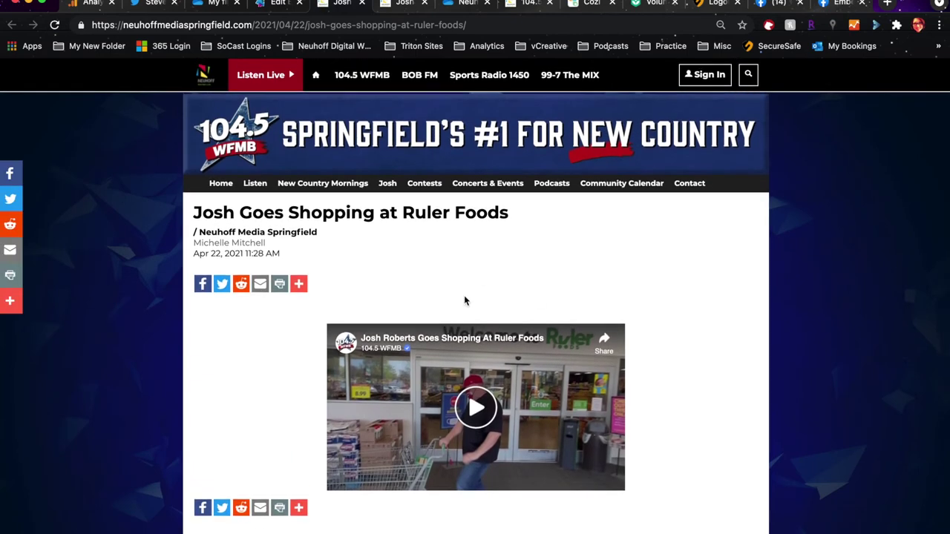
Go to the 104.5 WFMB station page and scroll to the Ruler Foods post under Trending
{"action": "left_click", "coordinate": [345, 24]}
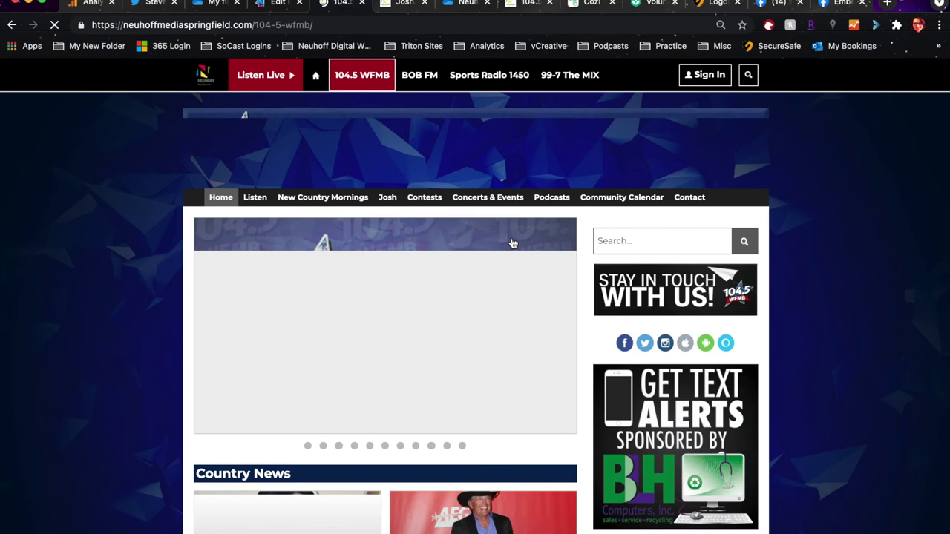
{"action": "scroll", "coordinate": [512, 243], "scroll_direction": "down", "scroll_amount": 3}
{"action": "scroll", "coordinate": [512, 243], "scroll_direction": "down", "scroll_amount": 4}
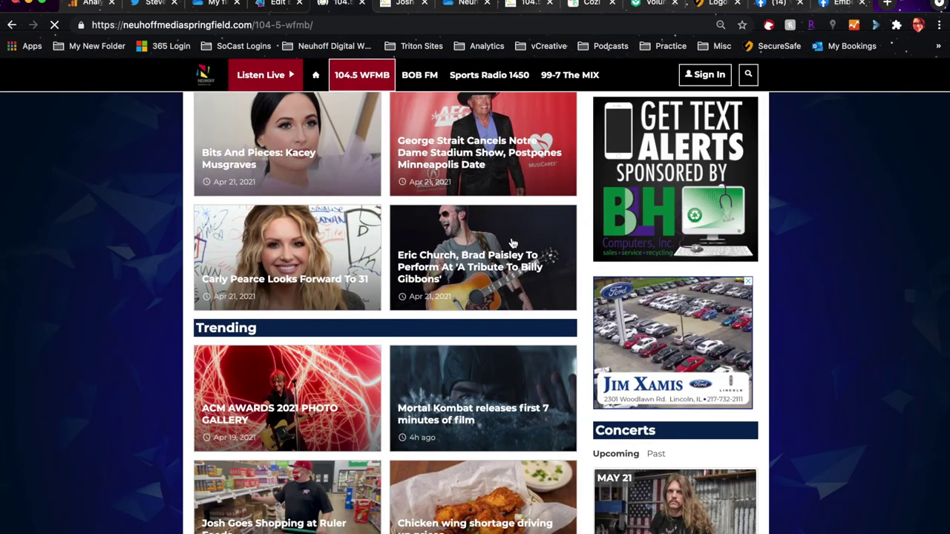
{"action": "scroll", "coordinate": [424, 413], "scroll_direction": "down", "scroll_amount": 2}
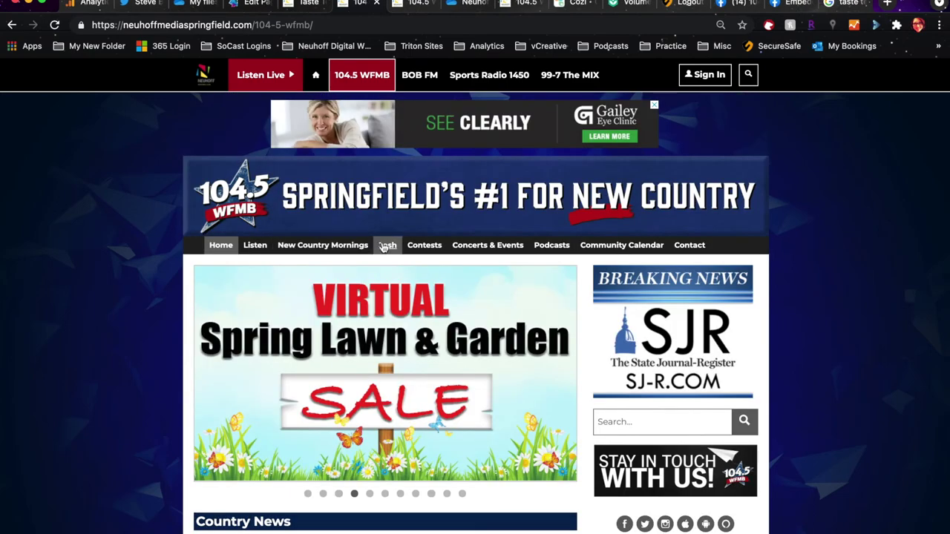
Open the afternoon host's page and scroll to the Ruler Foods post under Taste Test Tuesday
{"action": "left_click", "coordinate": [386, 245]}
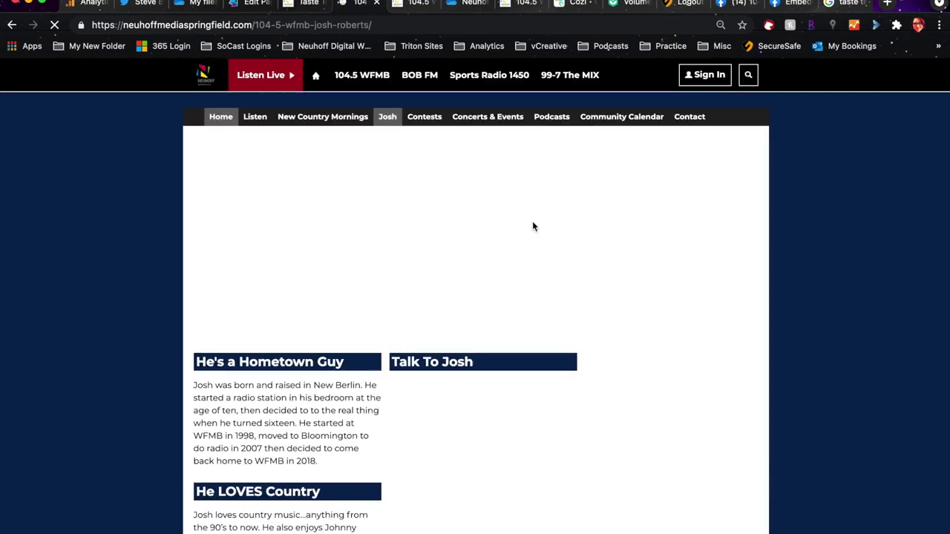
{"action": "scroll", "coordinate": [532, 226], "scroll_direction": "down", "scroll_amount": 4}
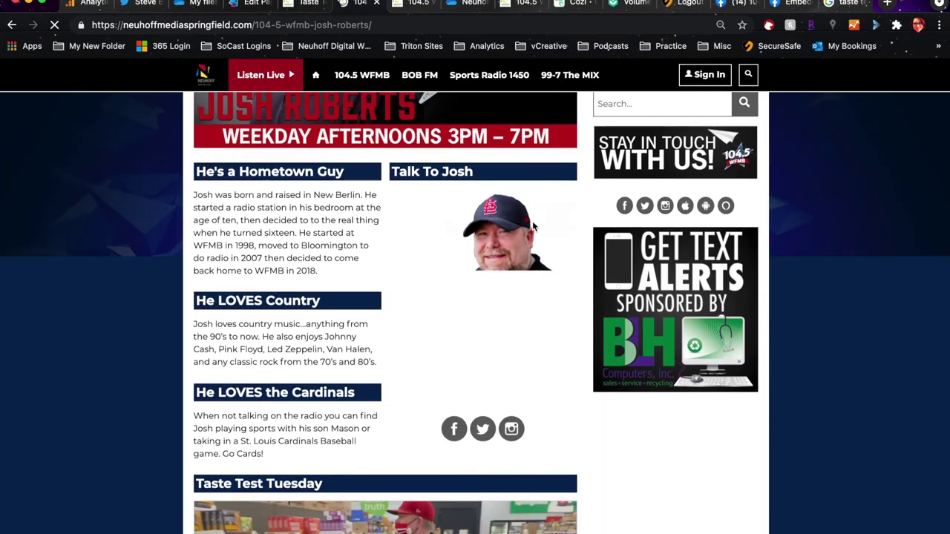
{"action": "scroll", "coordinate": [532, 226], "scroll_direction": "down", "scroll_amount": 2}
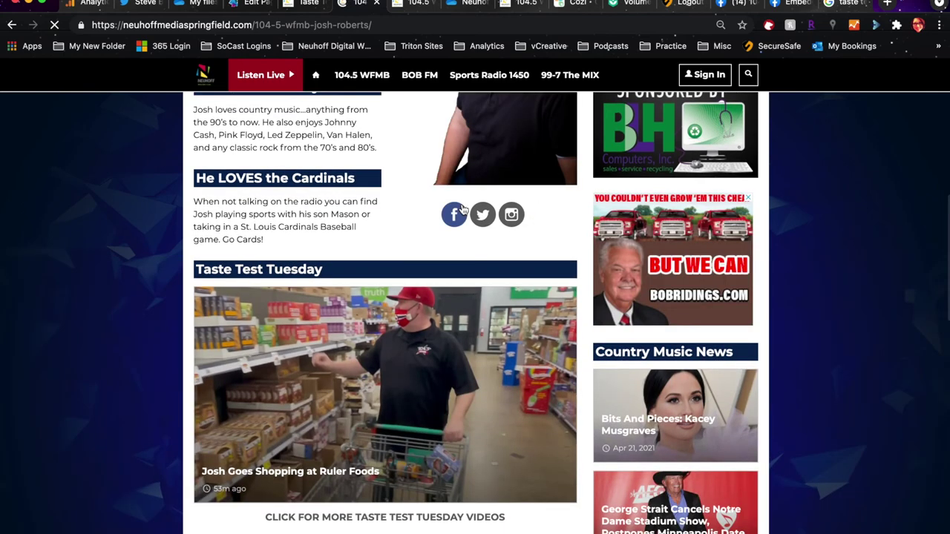
{"action": "scroll", "coordinate": [290, 281], "scroll_direction": "down", "scroll_amount": 1}
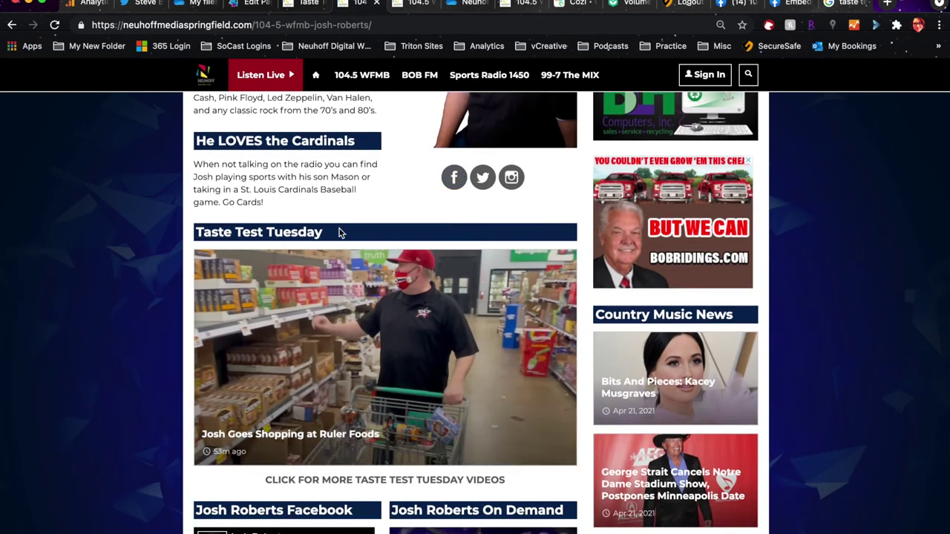
{"action": "scroll", "coordinate": [354, 223], "scroll_direction": "down", "scroll_amount": 1}
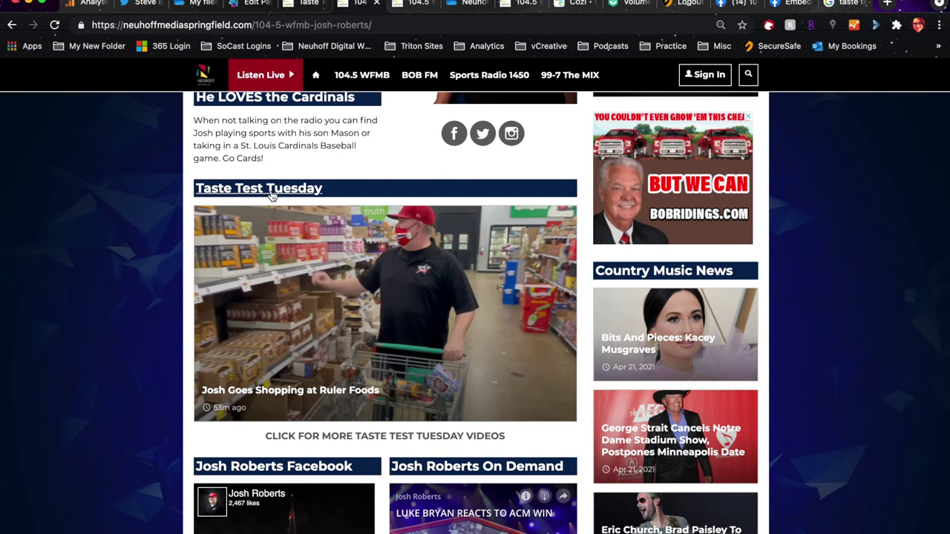
{"action": "scroll", "coordinate": [293, 298], "scroll_direction": "up", "scroll_amount": 1}
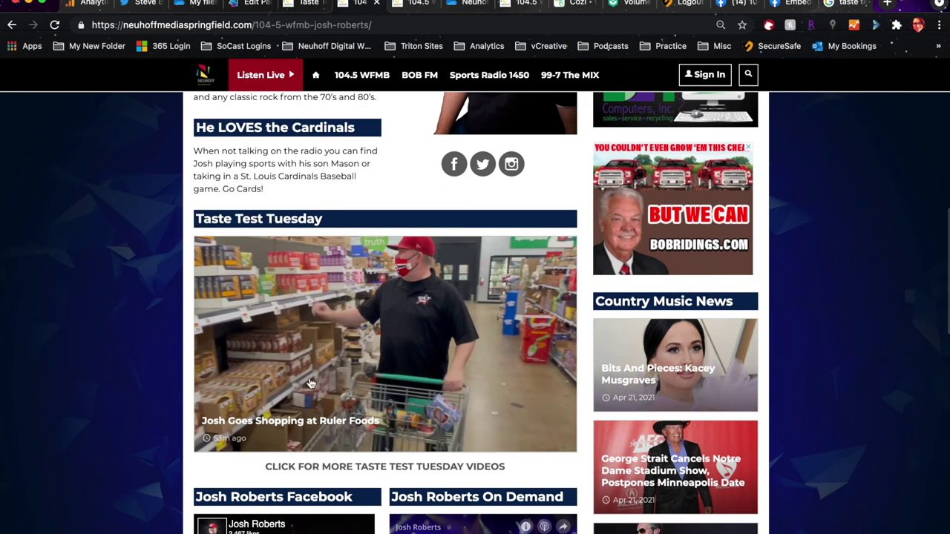
Check the Ruler Foods video on the Taste Test Tuesday page, then go back
{"action": "left_click", "coordinate": [344, 472]}
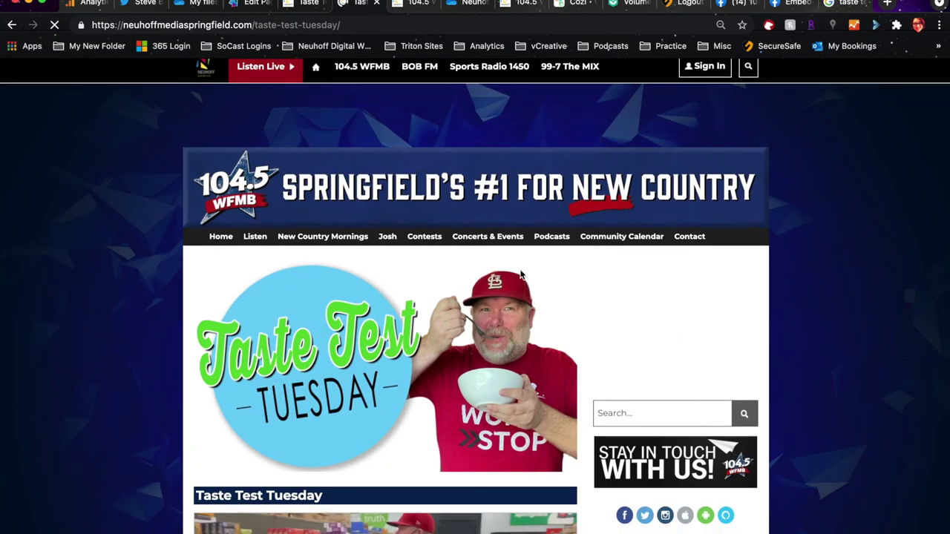
{"action": "scroll", "coordinate": [521, 272], "scroll_direction": "down", "scroll_amount": 3}
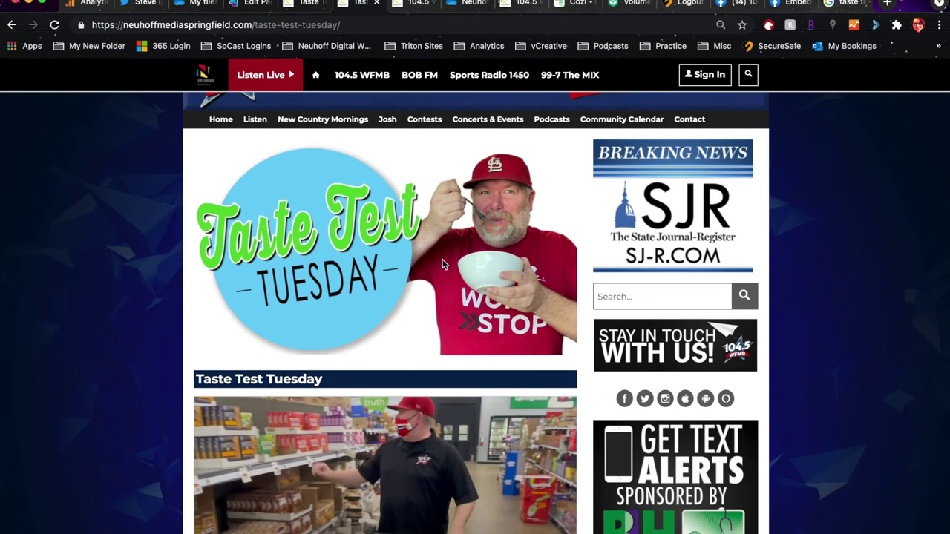
{"action": "scroll", "coordinate": [442, 264], "scroll_direction": "down", "scroll_amount": 7}
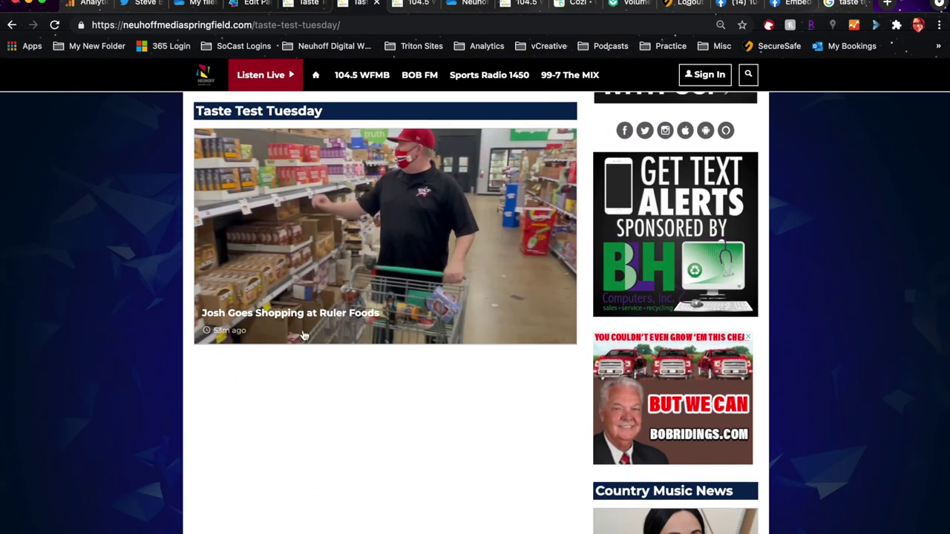
{"action": "scroll", "coordinate": [299, 354], "scroll_direction": "up", "scroll_amount": 3}
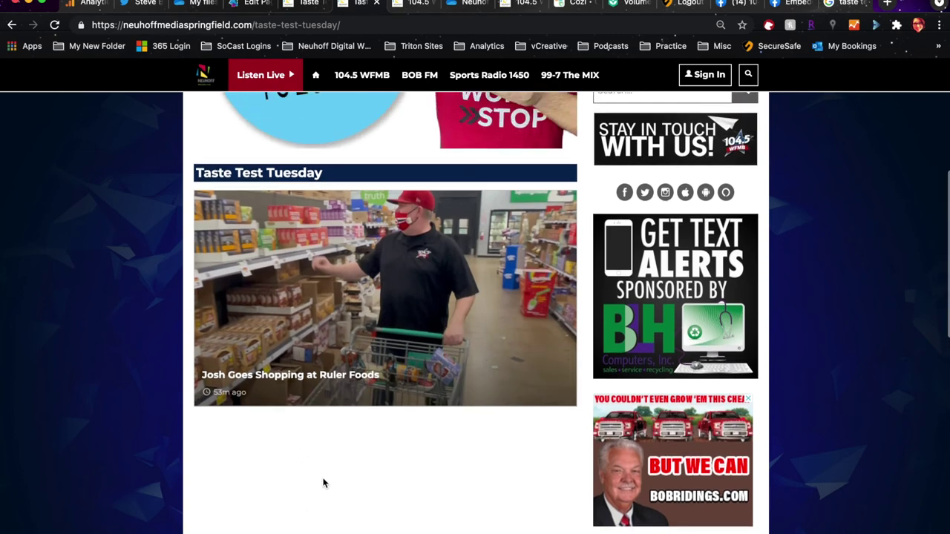
{"action": "scroll", "coordinate": [346, 415], "scroll_direction": "up", "scroll_amount": 3}
{"action": "scroll", "coordinate": [346, 415], "scroll_direction": "down", "scroll_amount": 1}
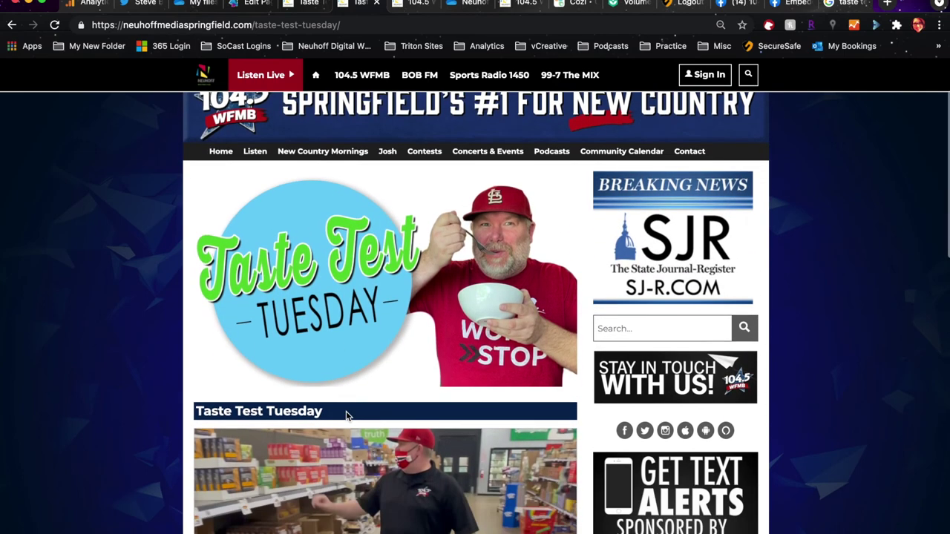
{"action": "scroll", "coordinate": [346, 411], "scroll_direction": "down", "scroll_amount": 1}
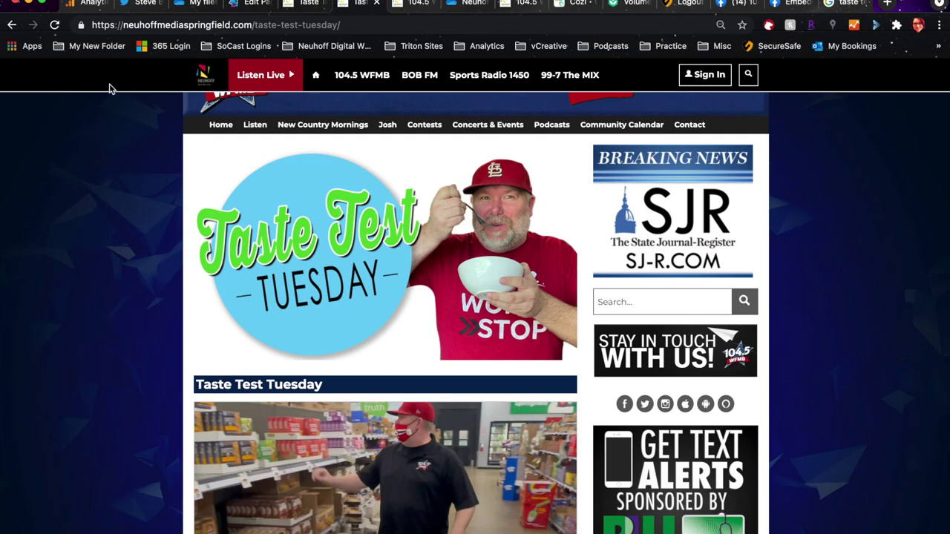
{"action": "left_click", "coordinate": [12, 24]}
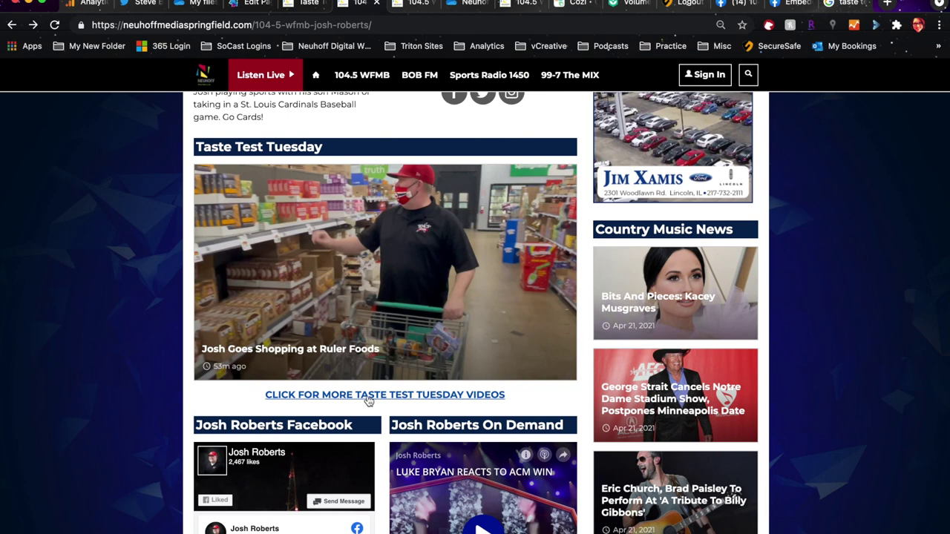
Scroll the host's page down to the Ruler Foods video in Taste Test Tuesday
{"action": "scroll", "coordinate": [369, 401], "scroll_direction": "down", "scroll_amount": 1}
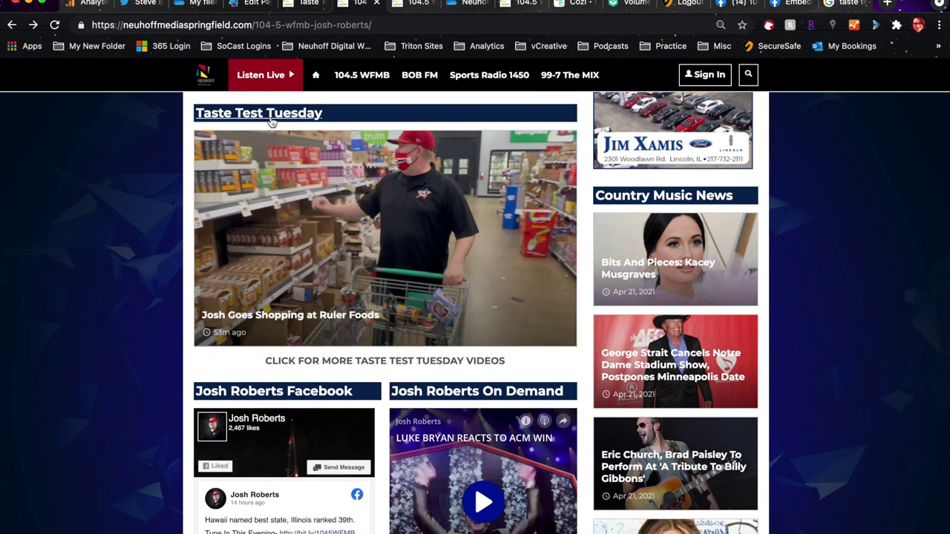